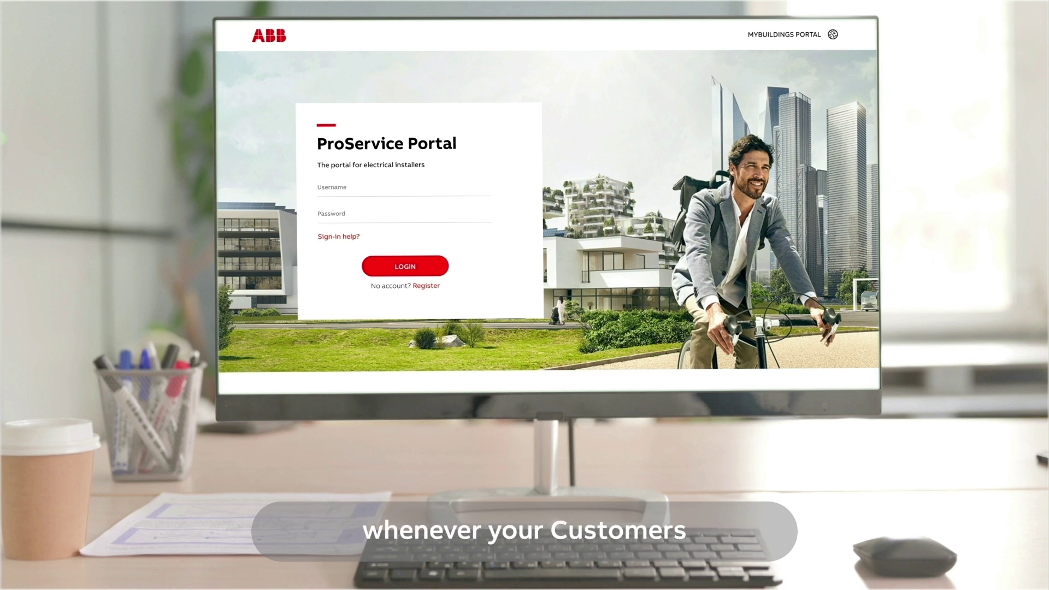
Step: Select the Username field to begin signing in to the portal as an installer
click(399, 187)
text(matthe)
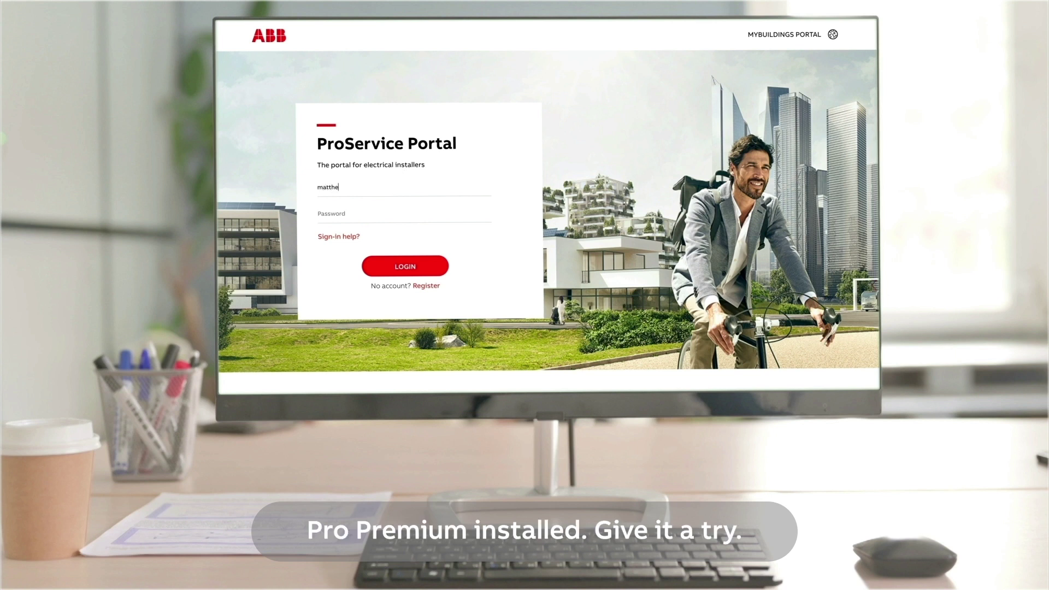
text(w)
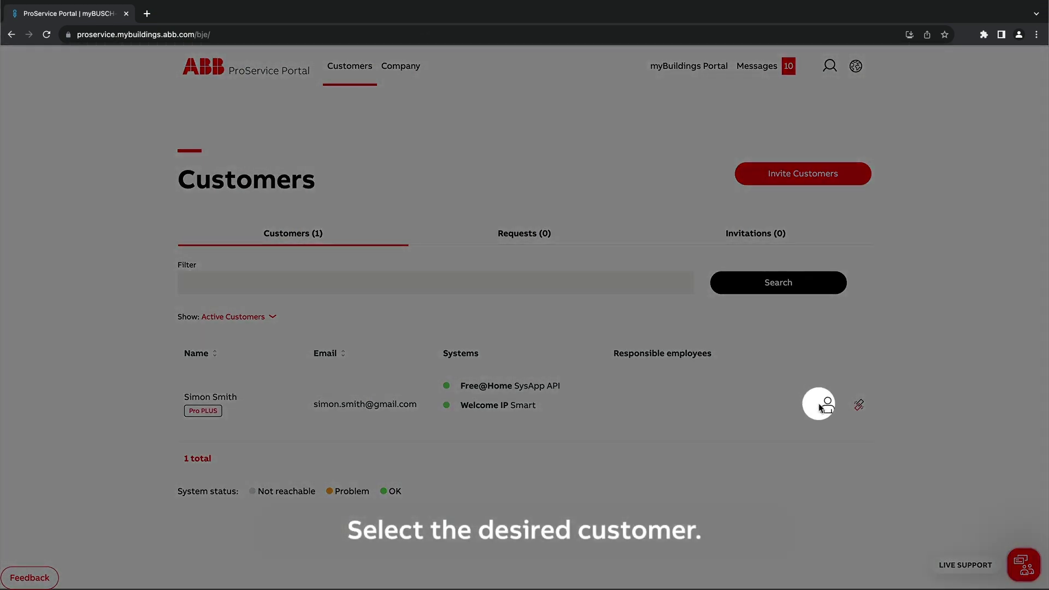
Step: Open the customer's overview and start remote maintenance on the Welcome IP Access Point Premium
click(822, 408)
scroll(727, 209, down, 3)
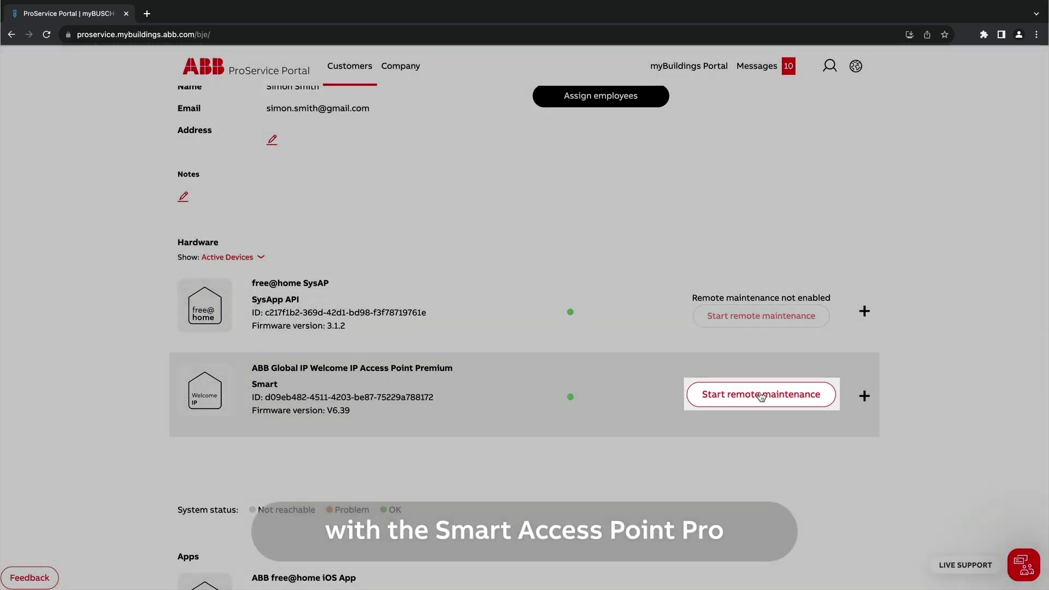
click(761, 395)
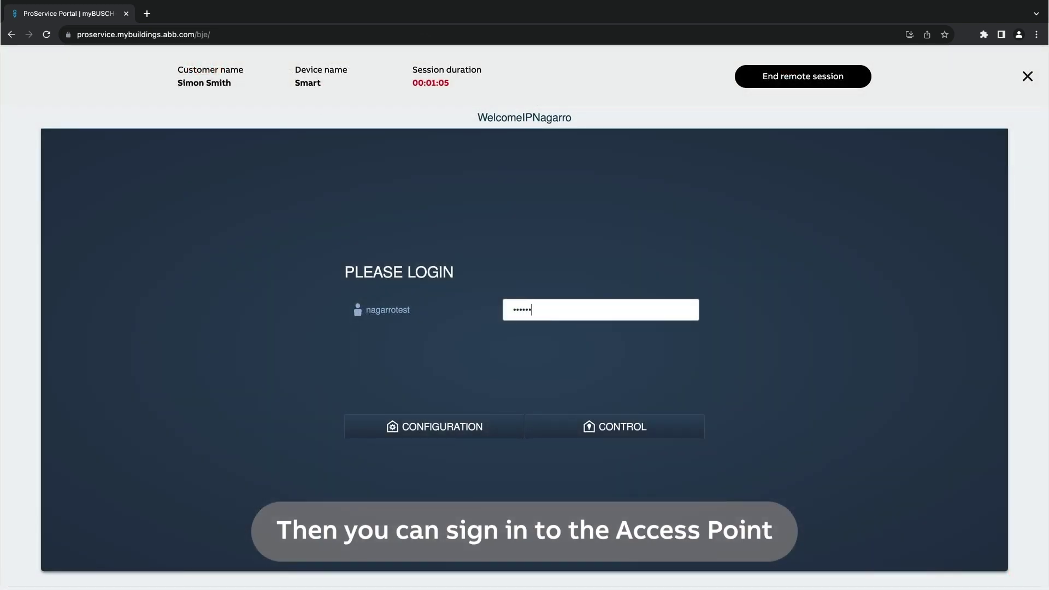
text(aa)
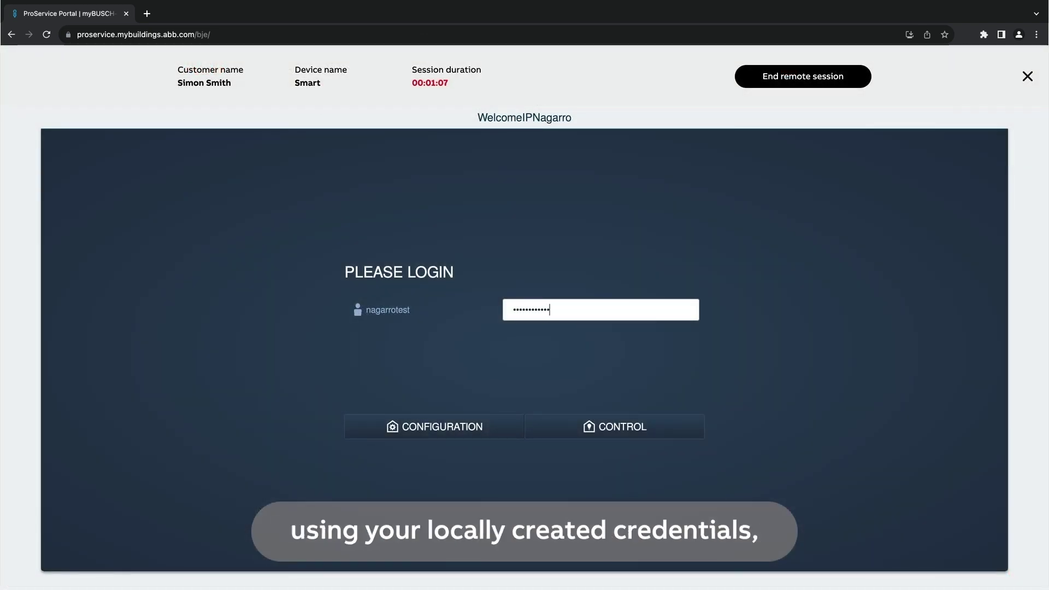
text(a)
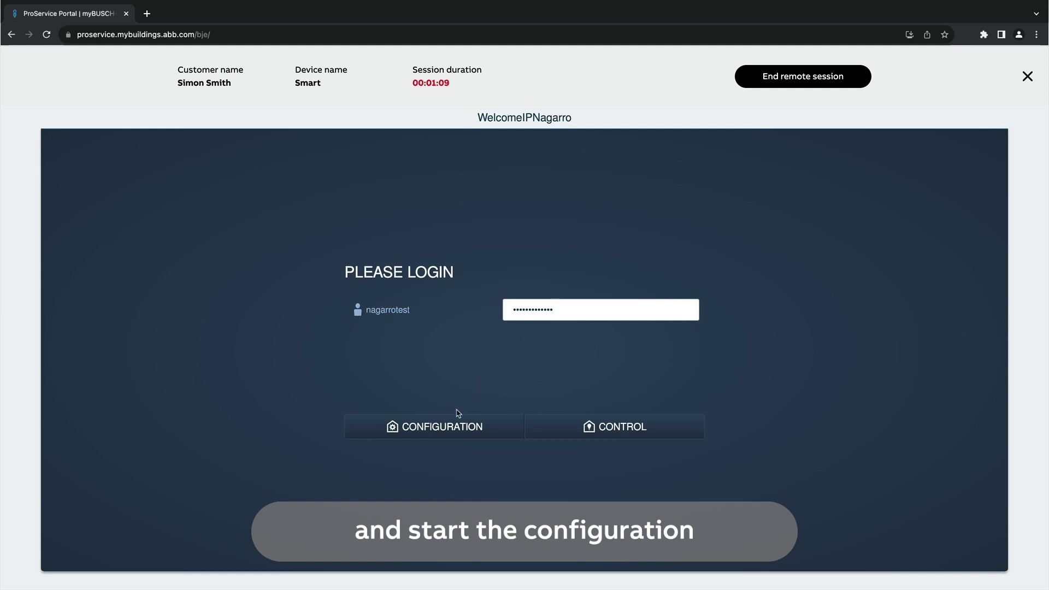
Step: Sign in to the access point's configuration, then end the remote maintenance session
click(451, 430)
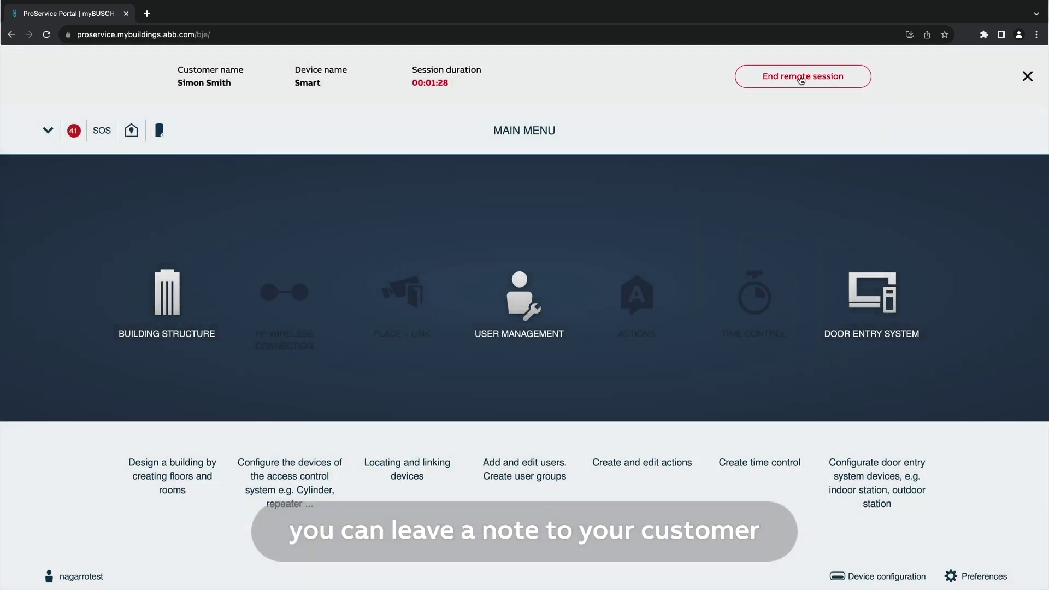
click(800, 80)
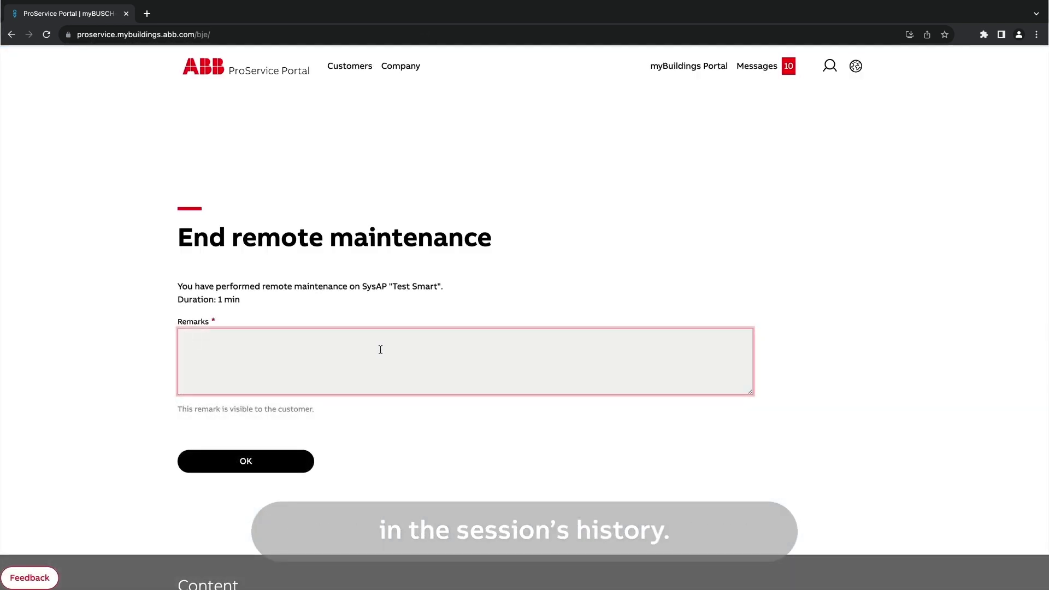